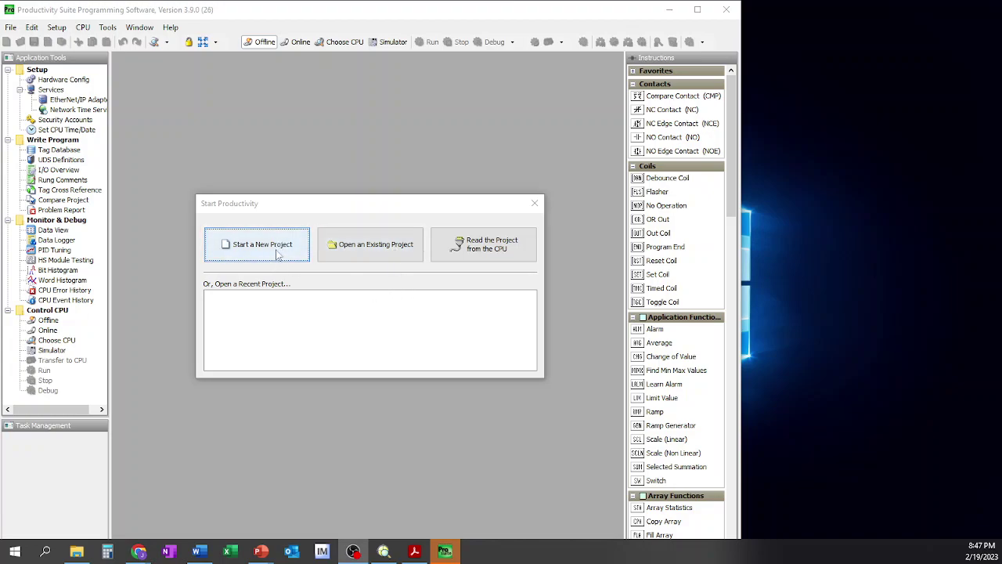
Start a new project and list the CPU models in the Choose CPU dialog
click(270, 255)
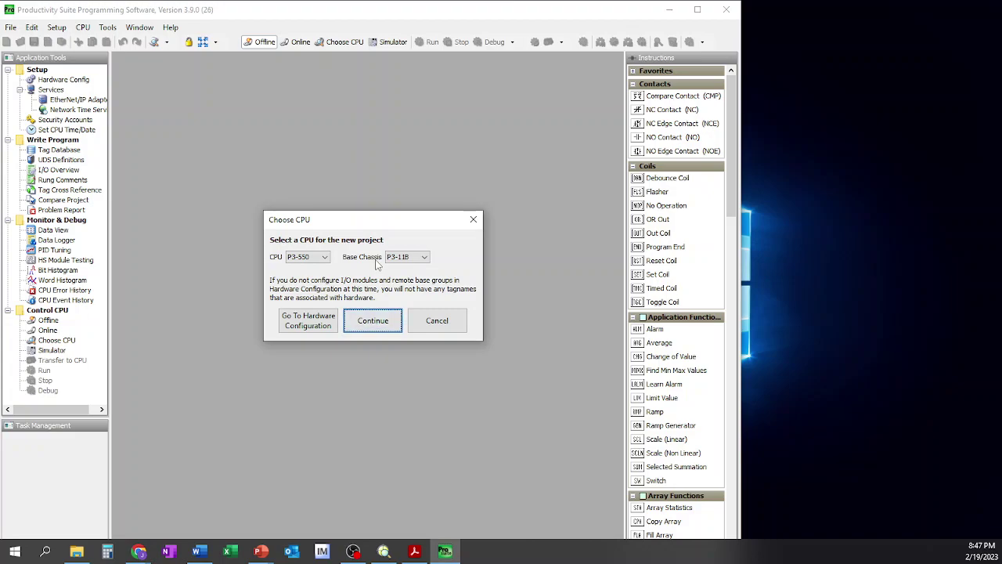
click(327, 261)
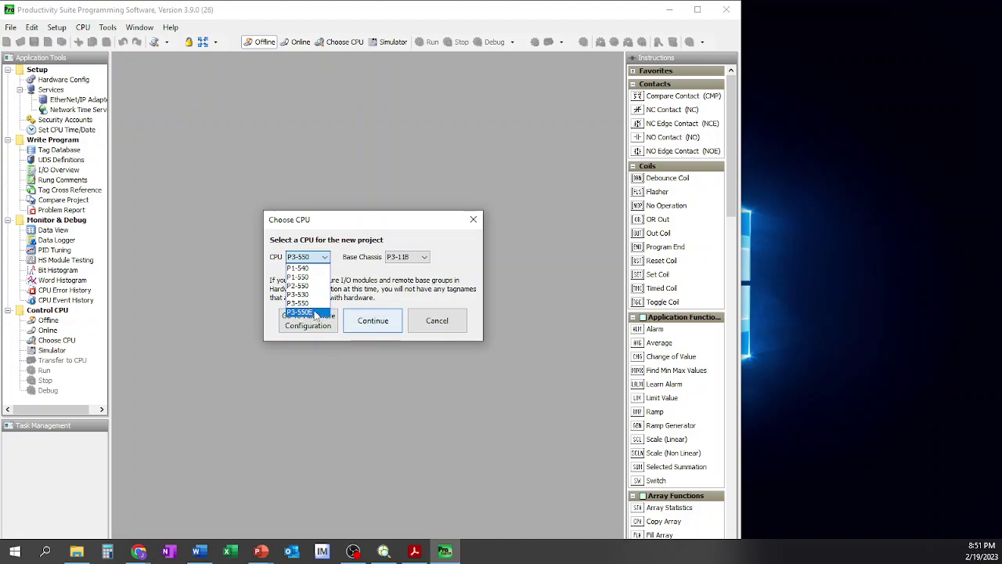
Choose the P3-550E CPU with a P3-05B base chassis and create the project
click(315, 313)
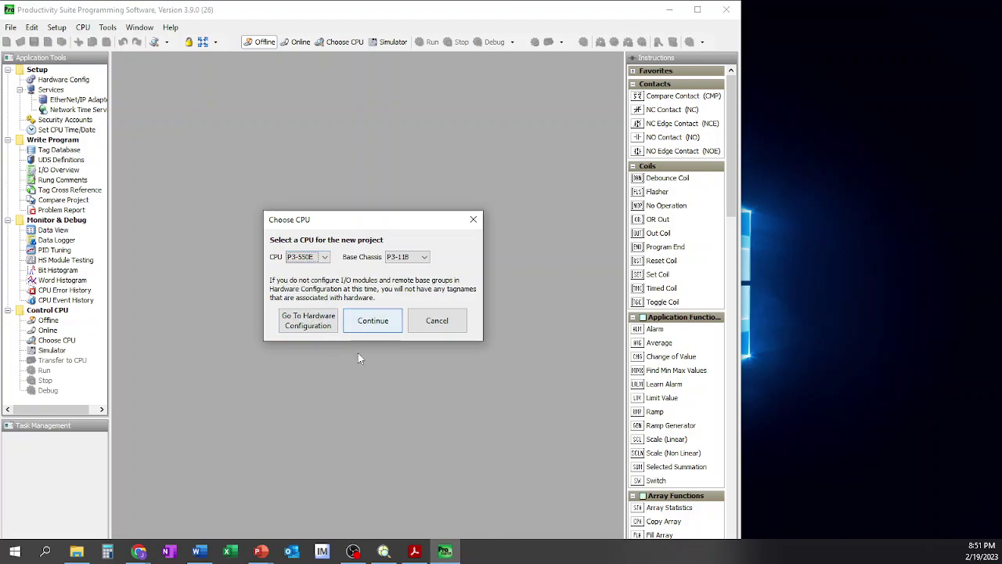
click(423, 258)
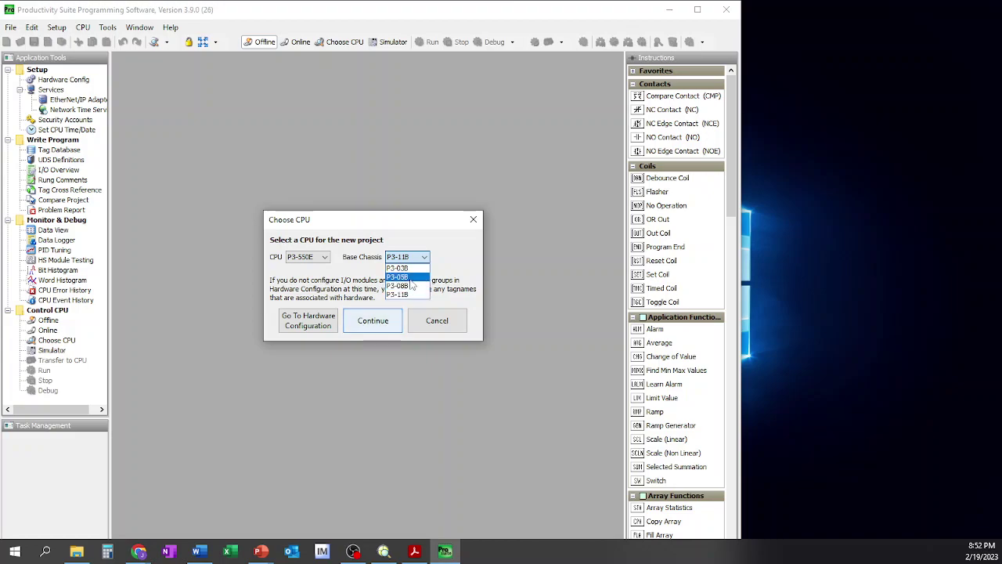
click(408, 278)
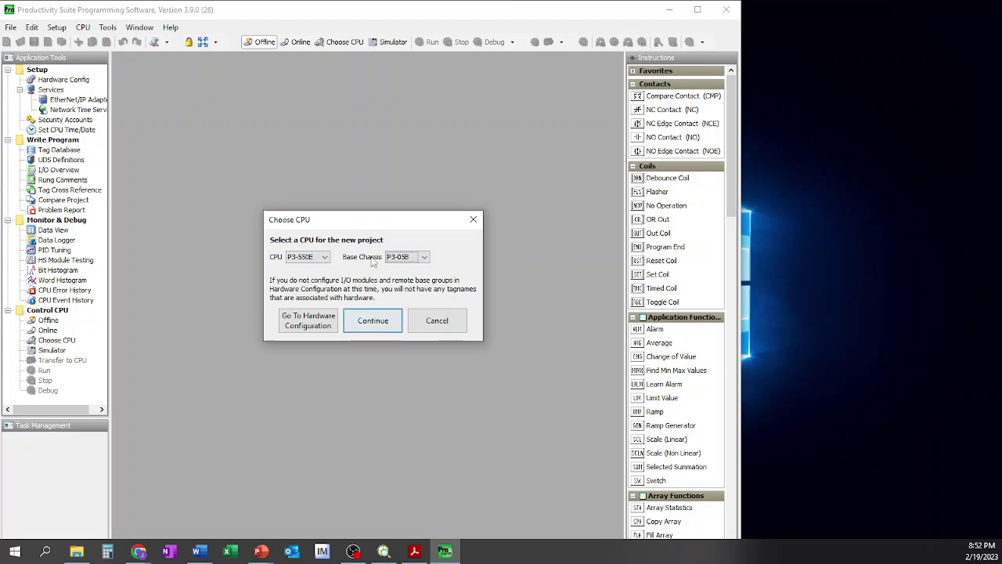
click(368, 321)
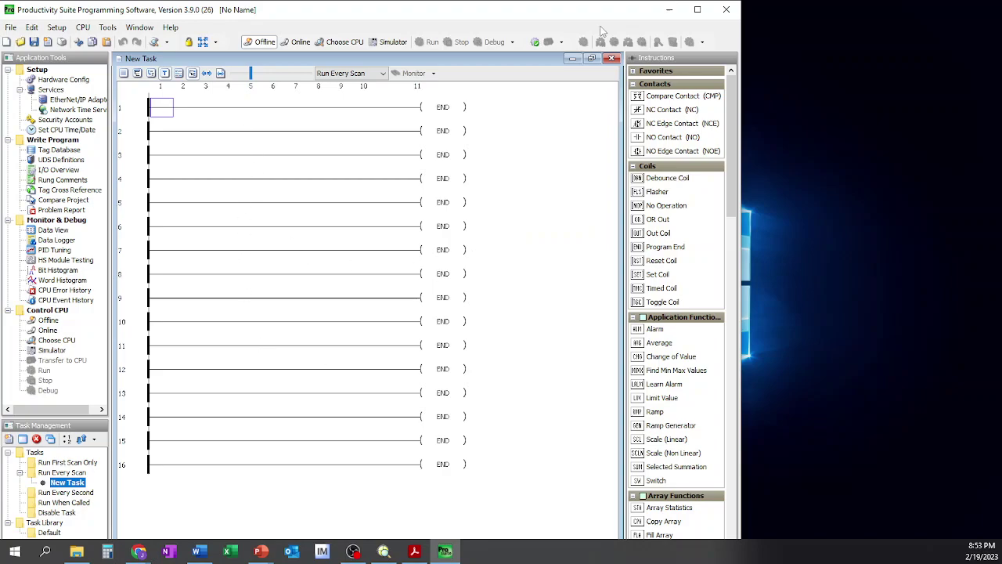
Maximize the program window and widen the Application Tools pane to show full labels
click(706, 18)
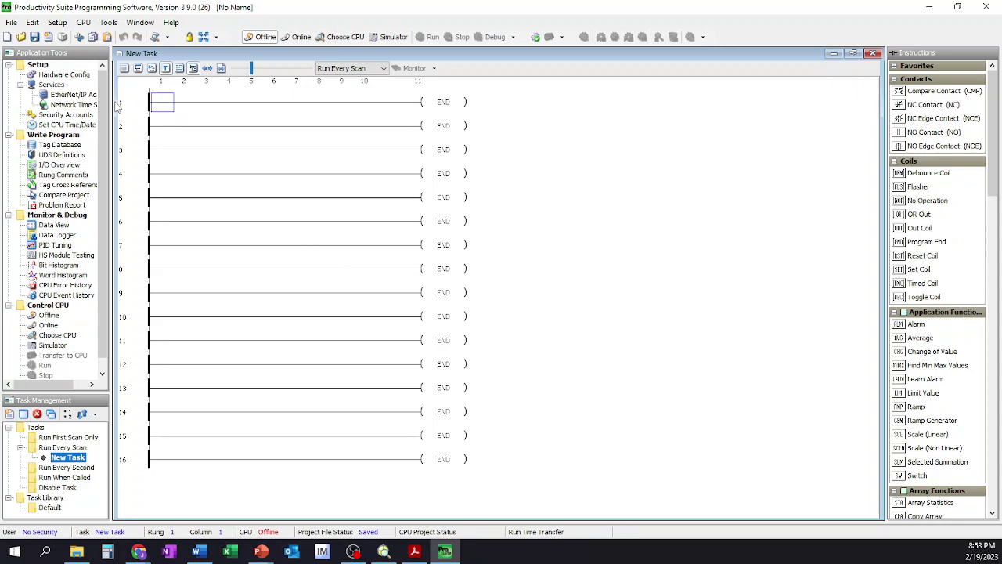
drag(129, 104, 153, 104)
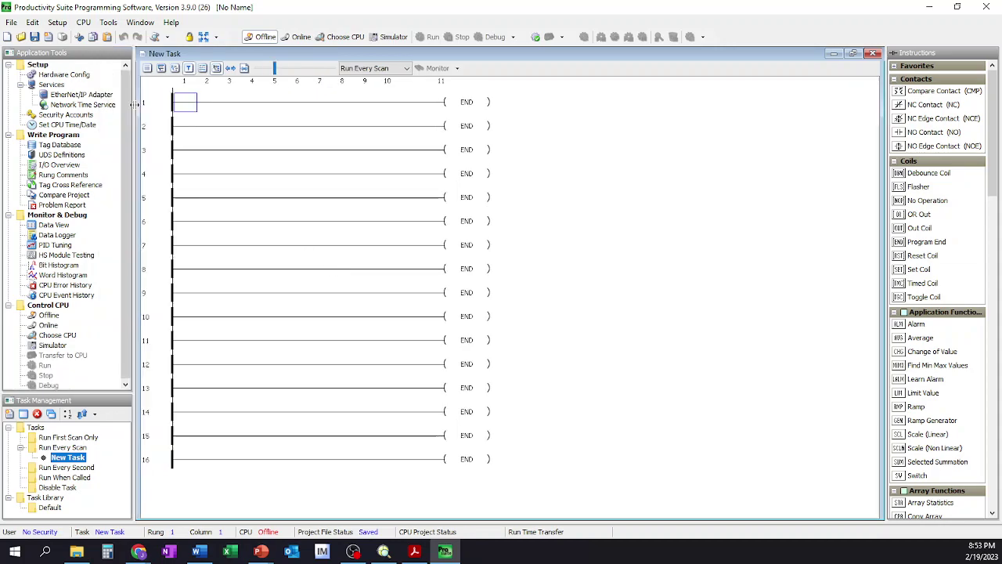
Open and close the Hardware Configuration window, then bring up the Setup menu
click(51, 76)
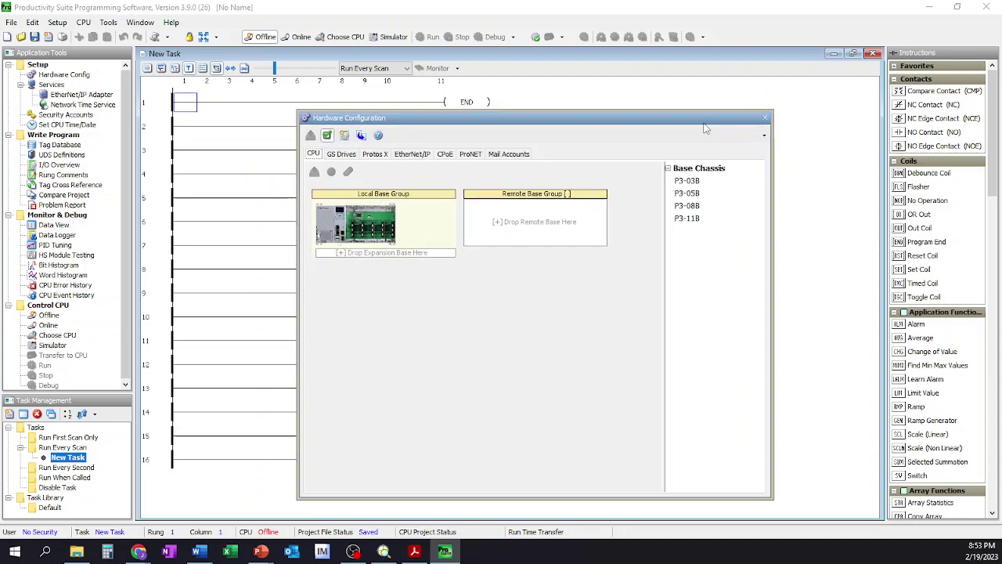
click(787, 122)
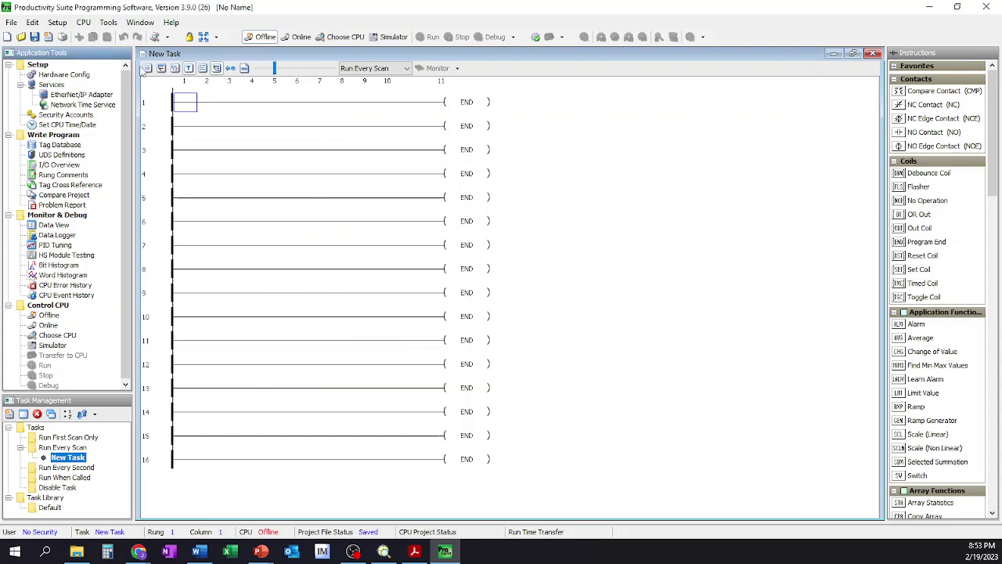
click(56, 22)
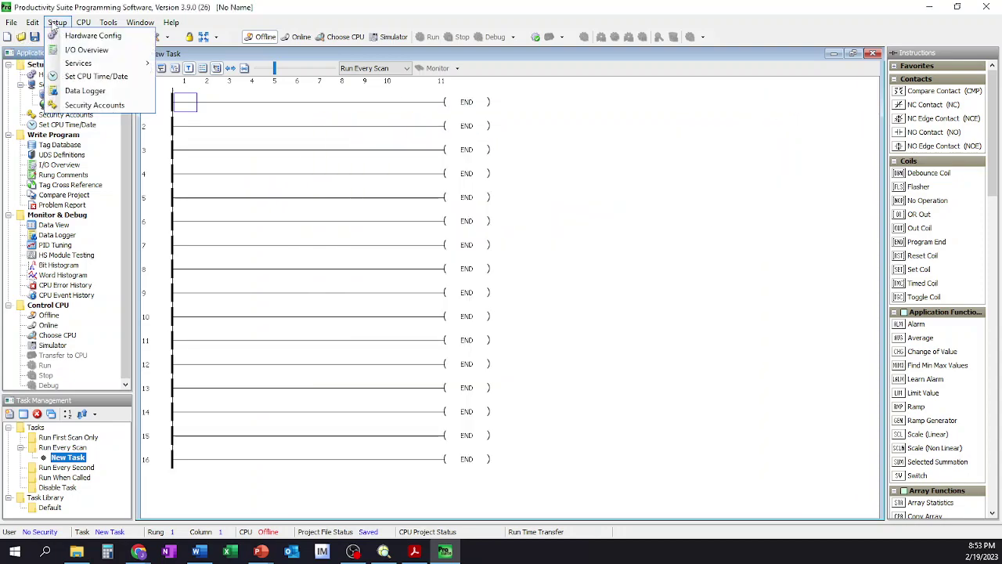
Add a P3-03B base as Remote Base Group 1 with a P3-RS slave, then delete it
click(66, 36)
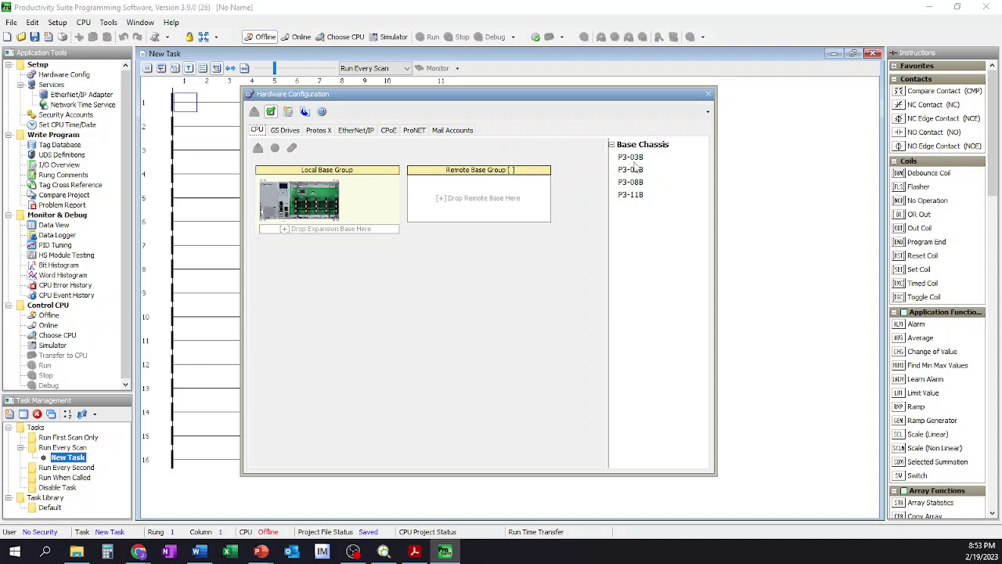
click(634, 159)
drag(635, 162, 479, 202)
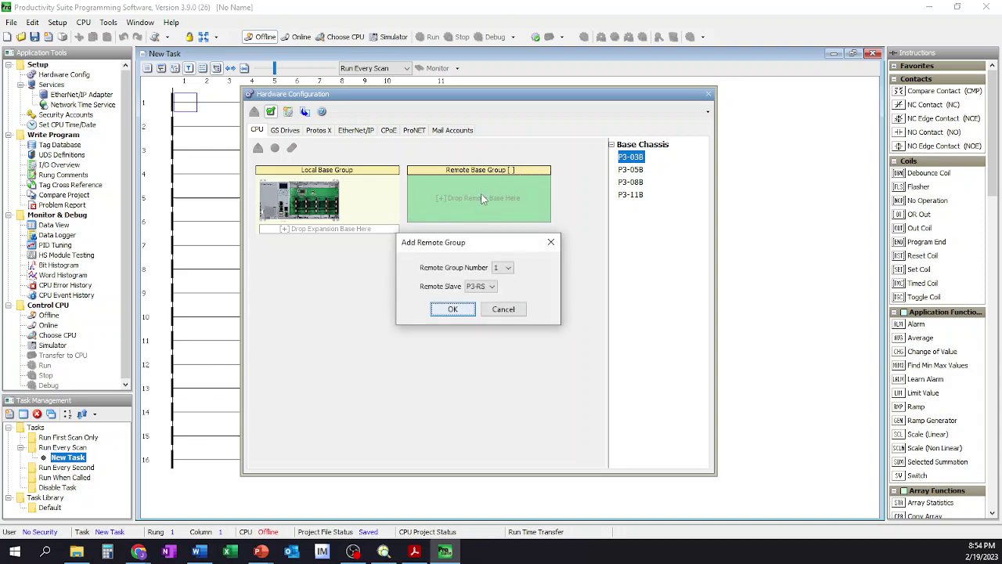
click(454, 310)
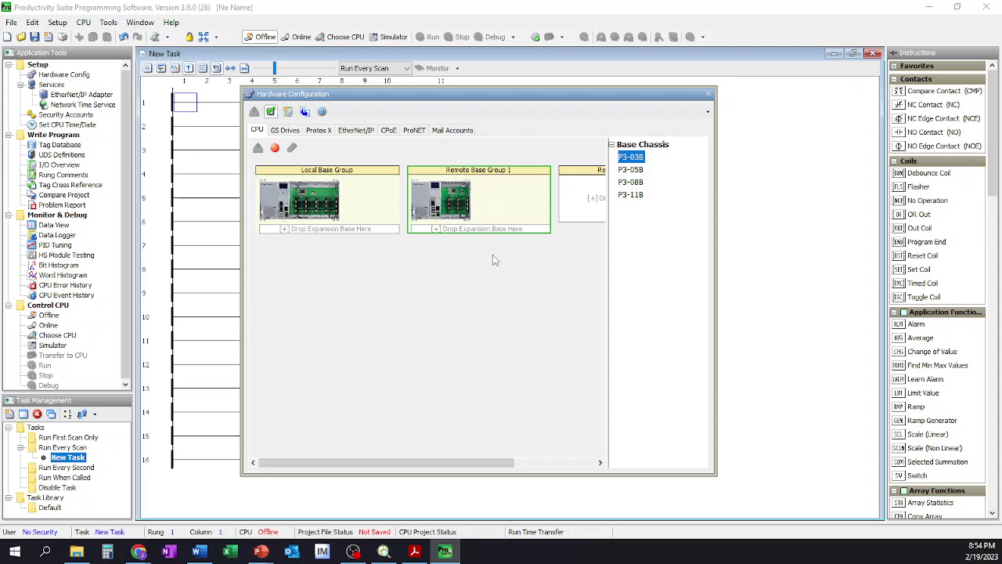
key(Delete)
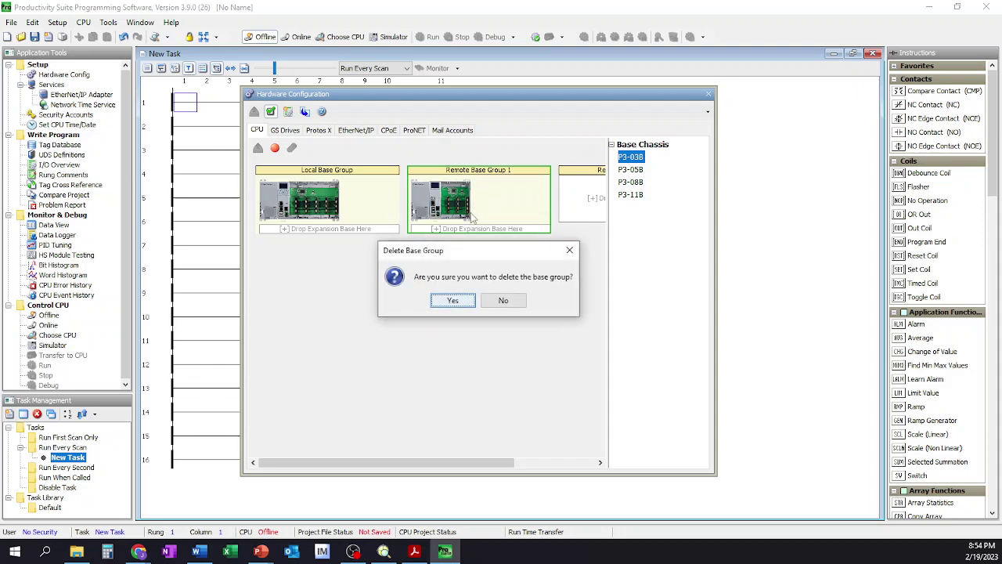
Confirm removing group 1 and add a P3-11B base as Remote Base Group 3 with a P3-RX slave
click(452, 299)
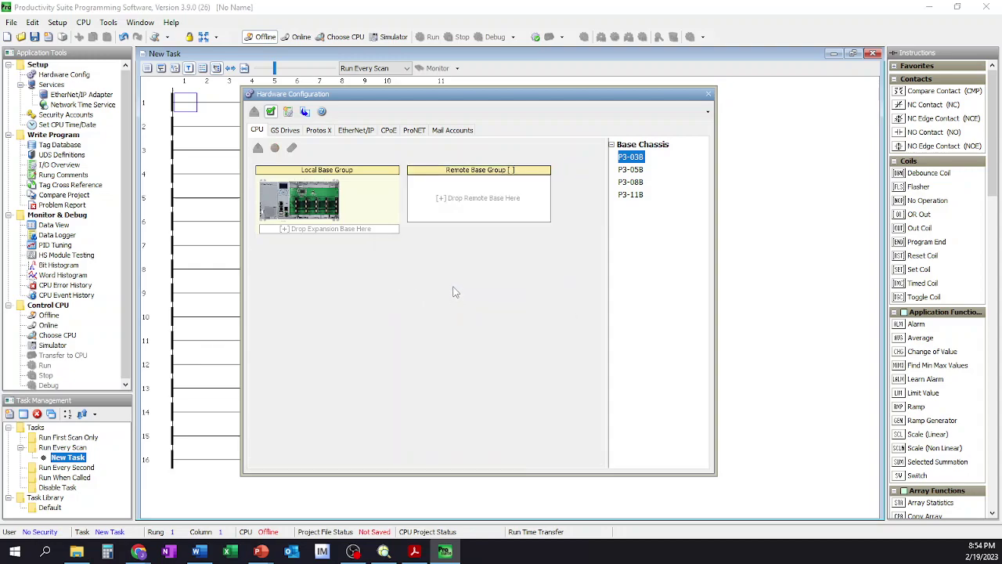
click(634, 195)
drag(635, 197, 510, 190)
click(507, 267)
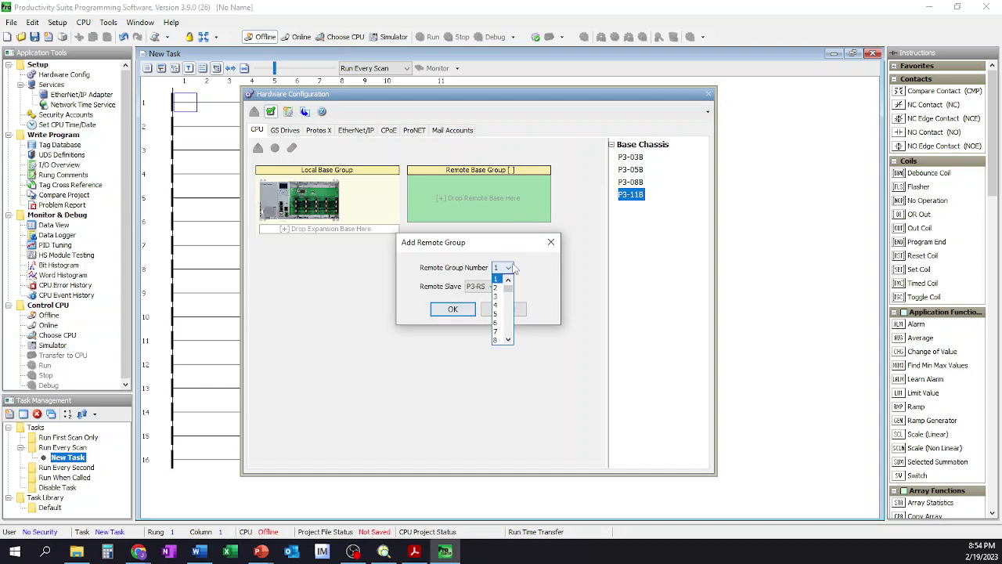
click(504, 298)
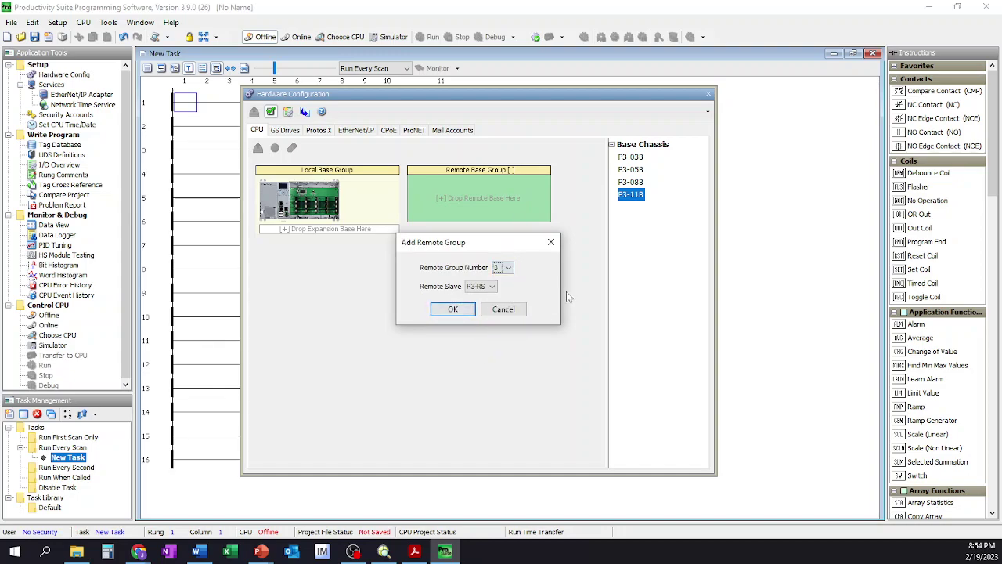
click(491, 286)
click(485, 306)
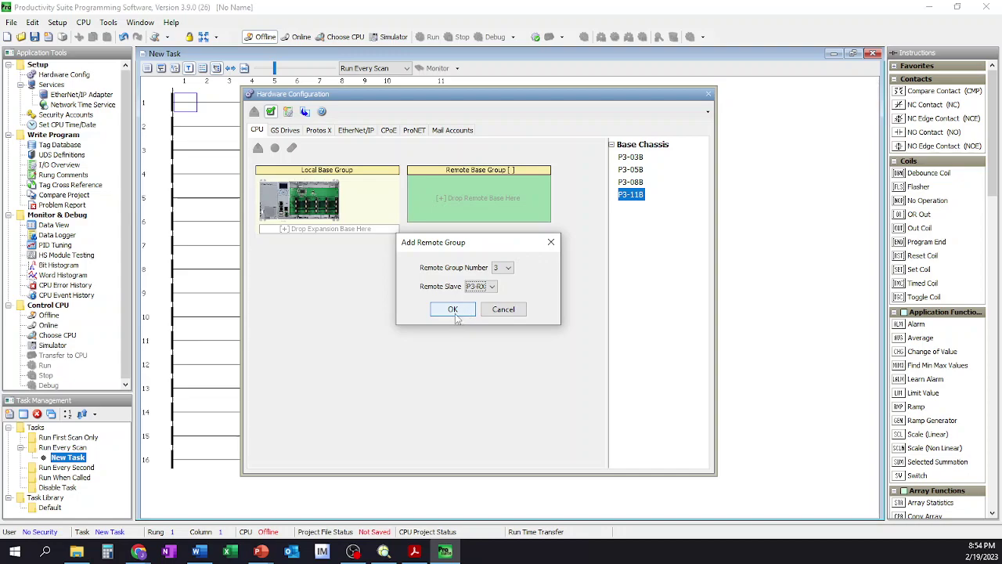
click(453, 310)
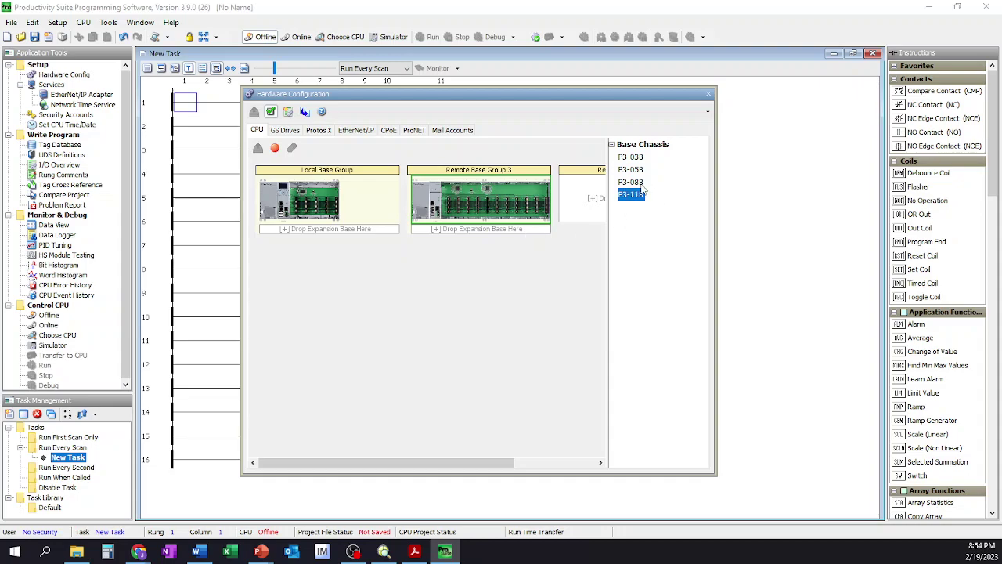
Add a P3-08B base as Remote Base Group 1, then delete that group
drag(630, 181, 591, 196)
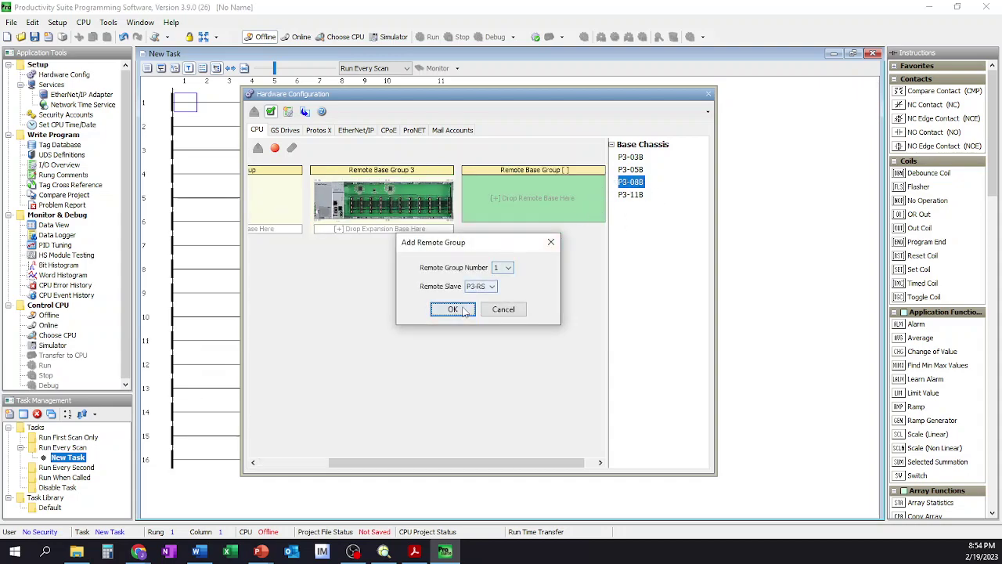
click(462, 310)
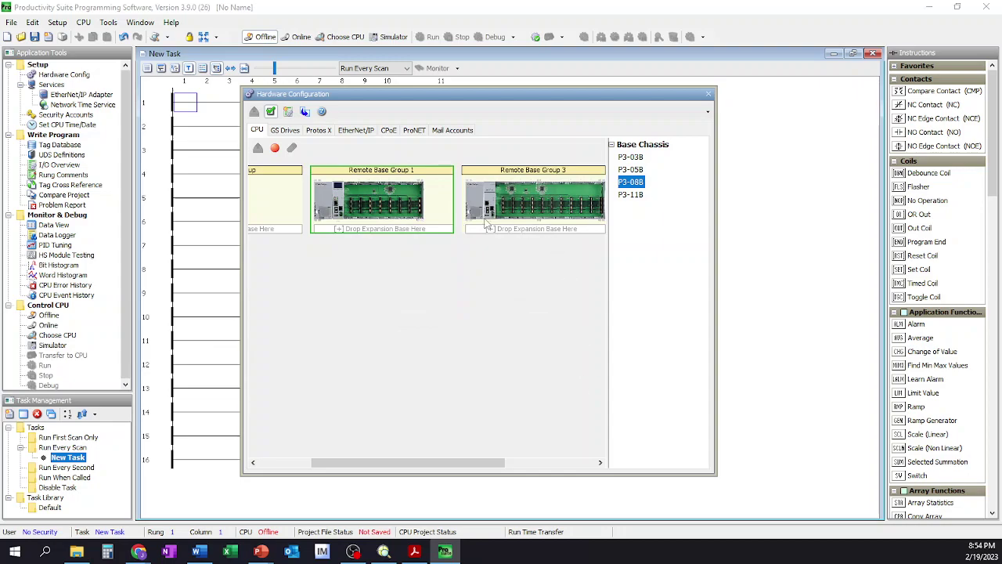
key(Delete)
click(461, 301)
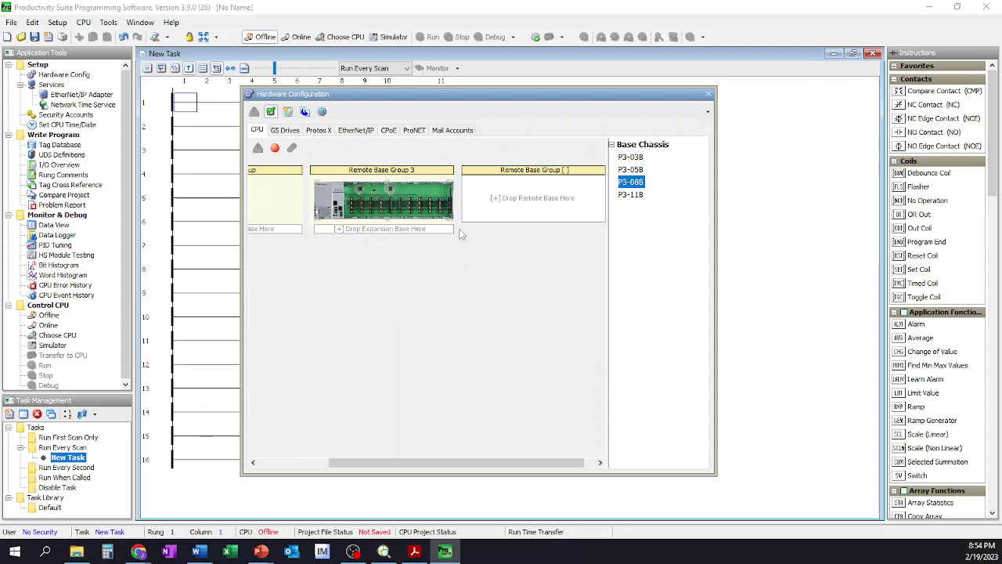
Delete the Remote Base Group 3 chassis and confirm removing its base group
click(421, 221)
key(Delete)
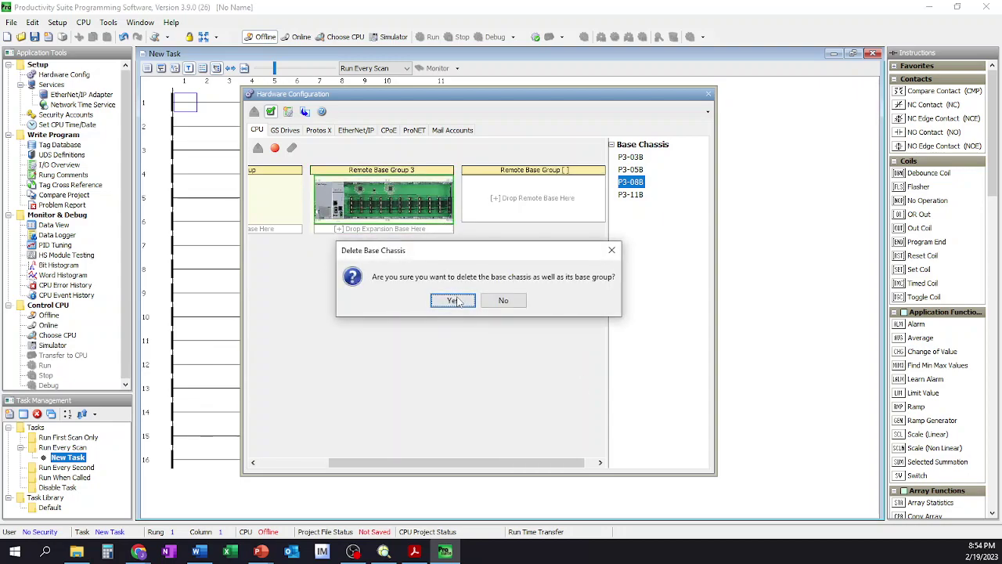
click(453, 301)
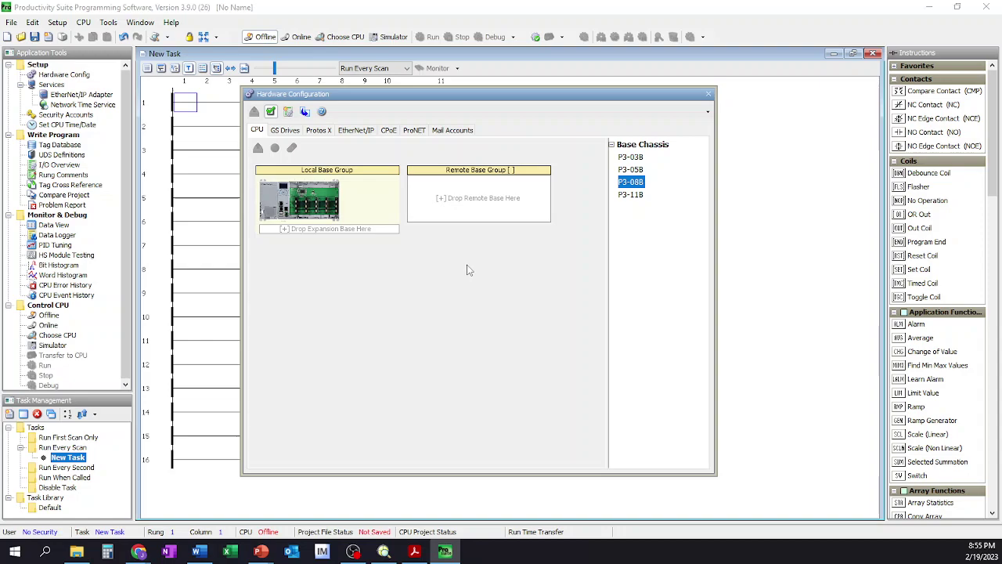
Scroll through the GS Drives catalog of GS1–GS4 drive models, then view the Protos X page
click(283, 131)
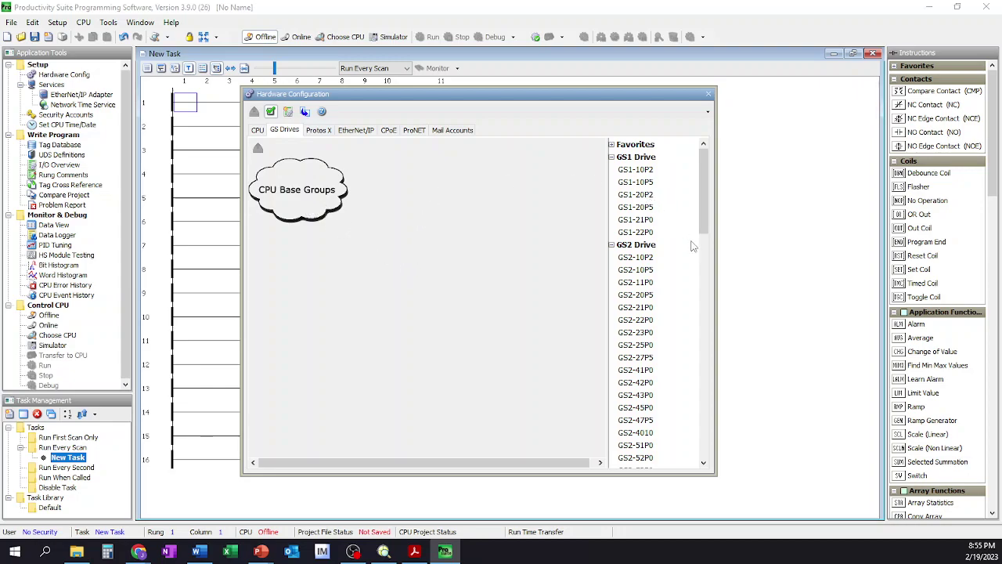
scroll(683, 309, down, 4)
scroll(683, 310, down, 12)
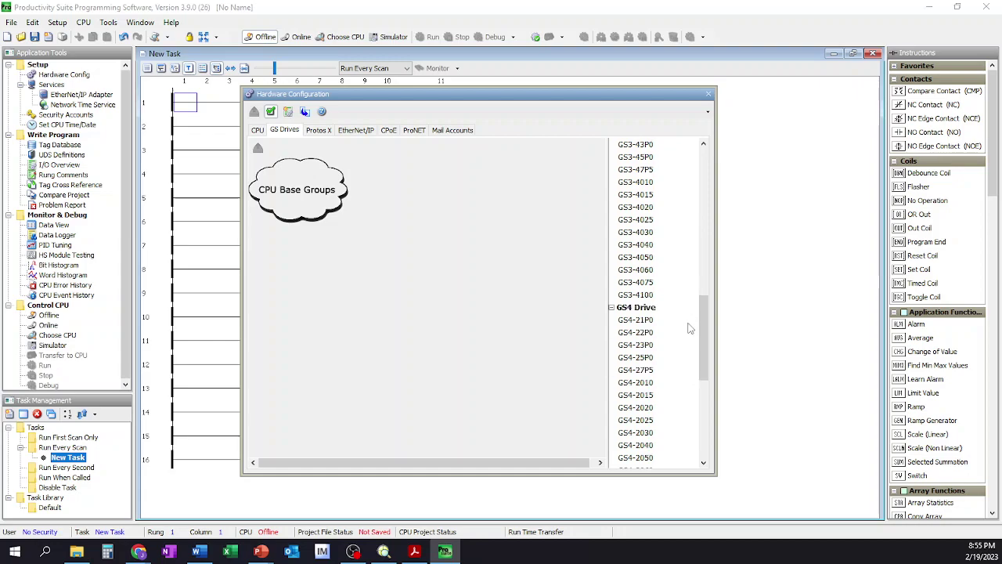
scroll(689, 329, down, 3)
scroll(689, 329, up, 15)
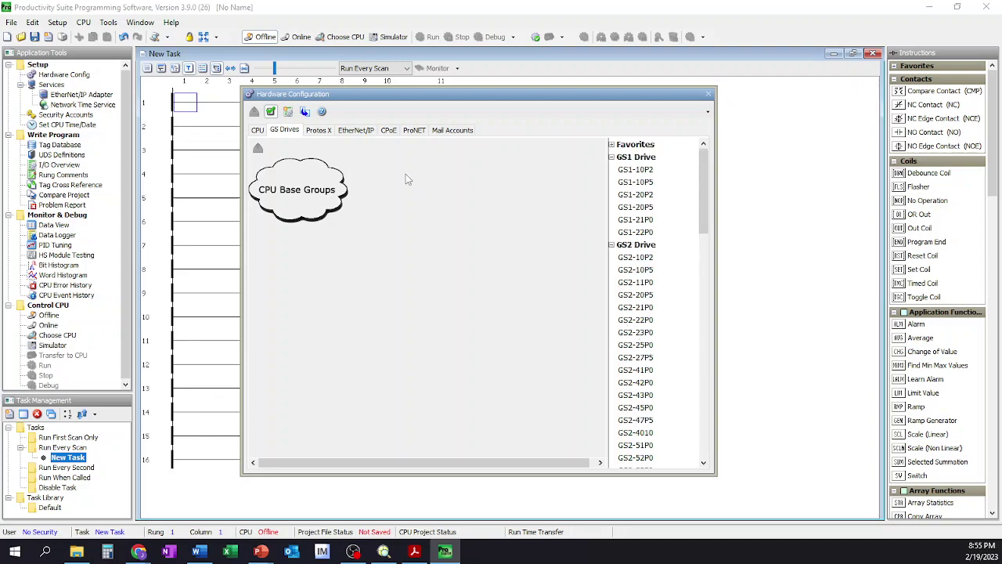
click(318, 129)
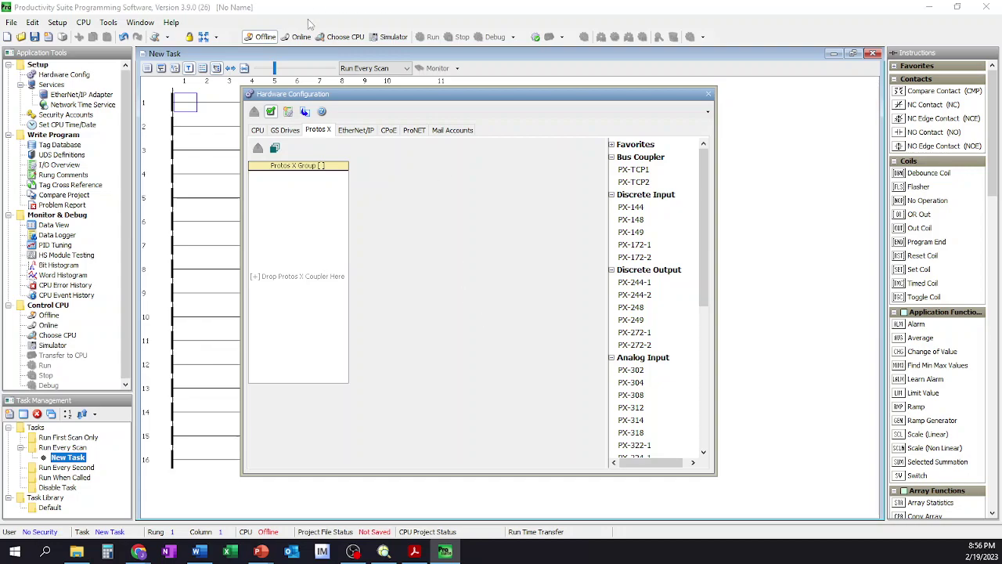
Try adding a Generic EtherNet/IP Client device, then cancel its properties without adding it
click(355, 130)
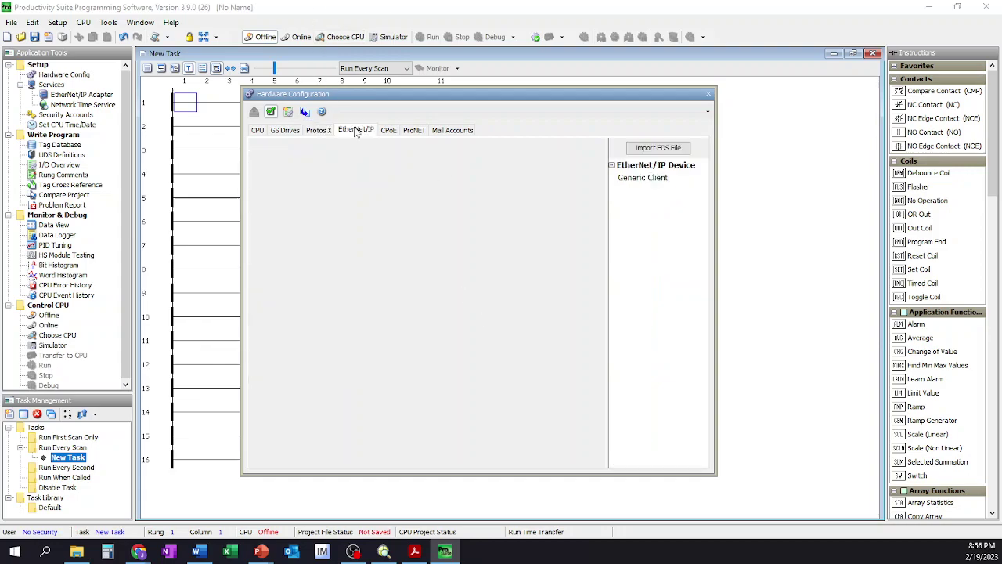
click(649, 179)
drag(649, 179, 329, 199)
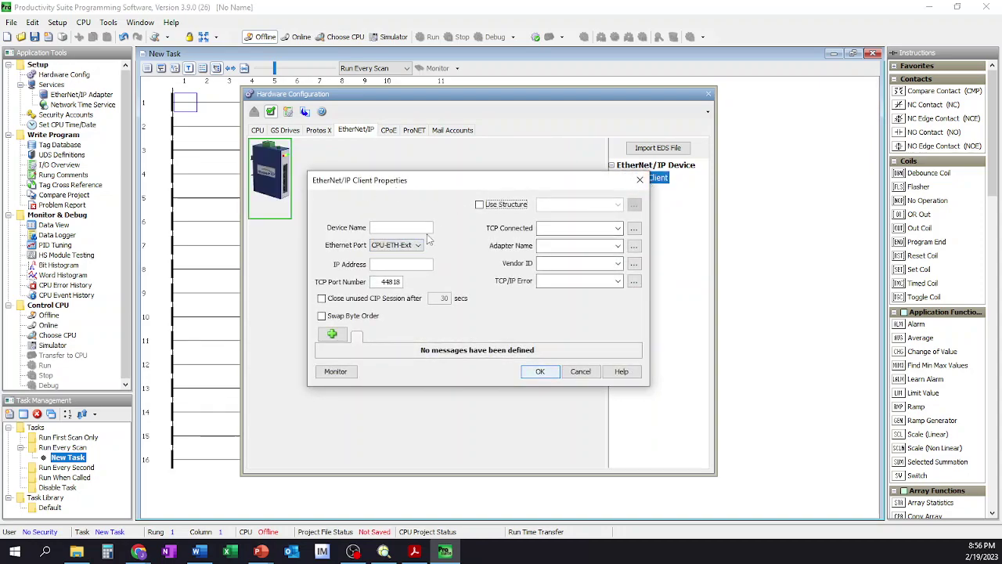
click(580, 371)
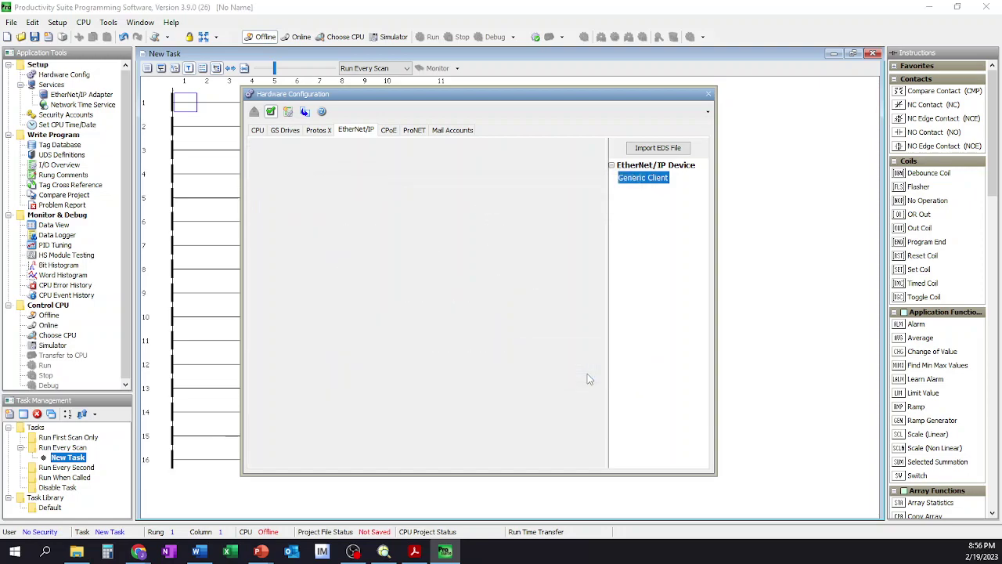
Browse the CPoE, ProNET and Mail Accounts catalogs, then return to the CPU base group overview
click(383, 130)
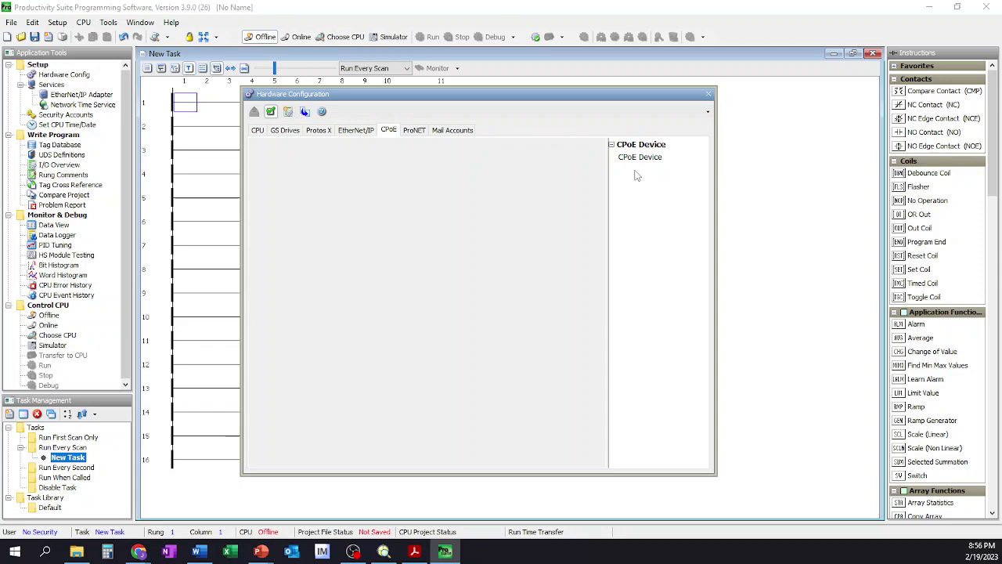
click(414, 130)
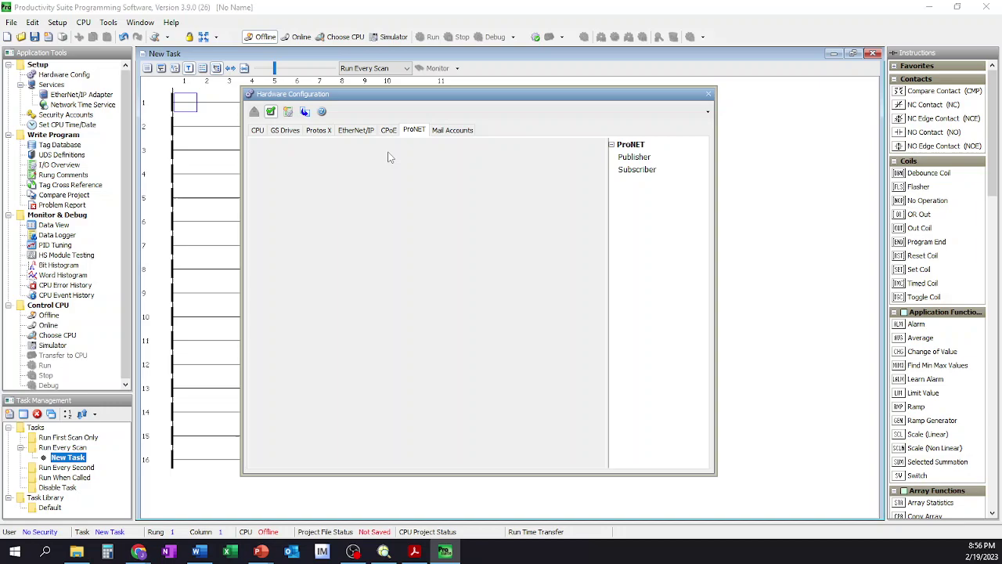
click(454, 131)
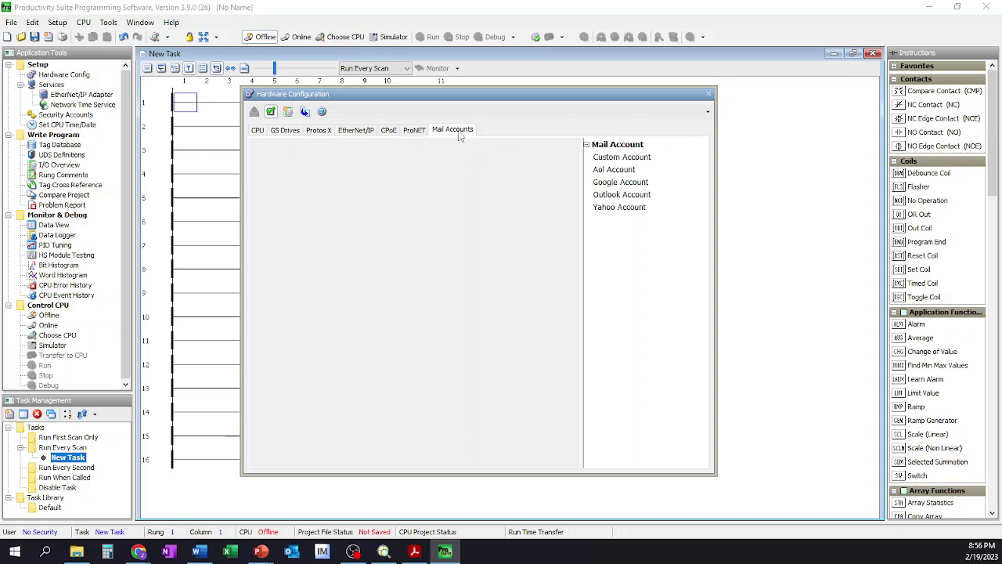
click(631, 159)
click(263, 131)
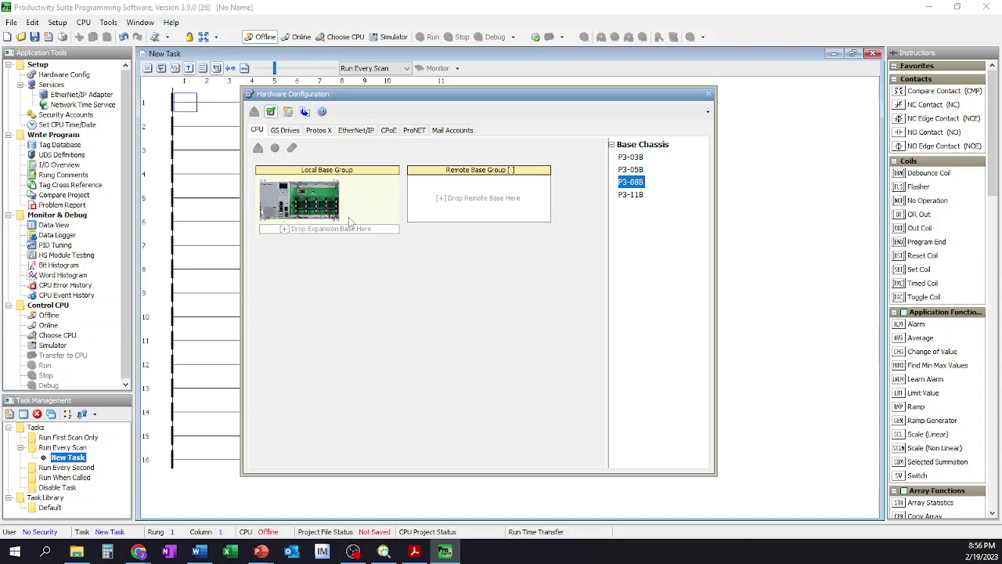
double_click(329, 200)
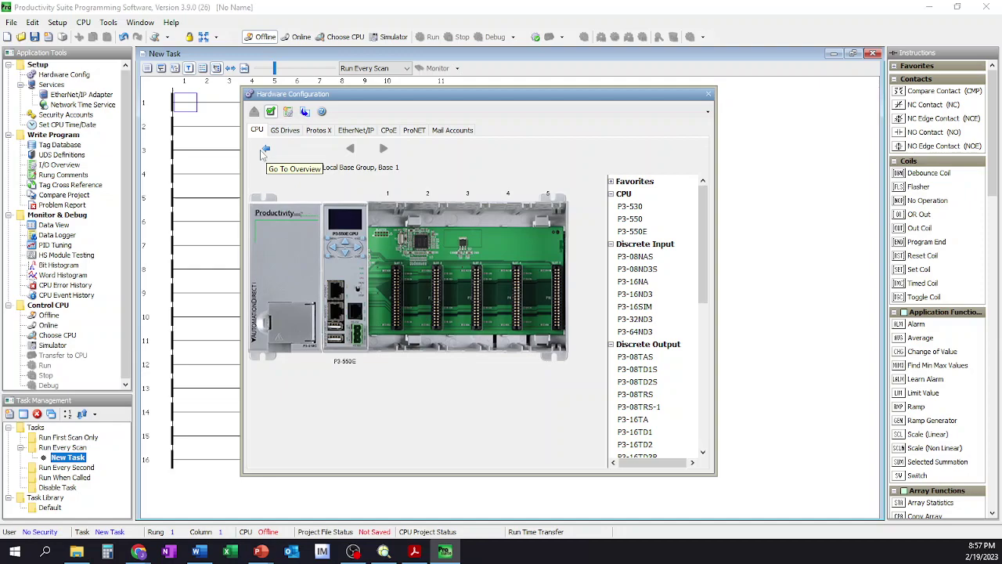
scroll(670, 342, down, 9)
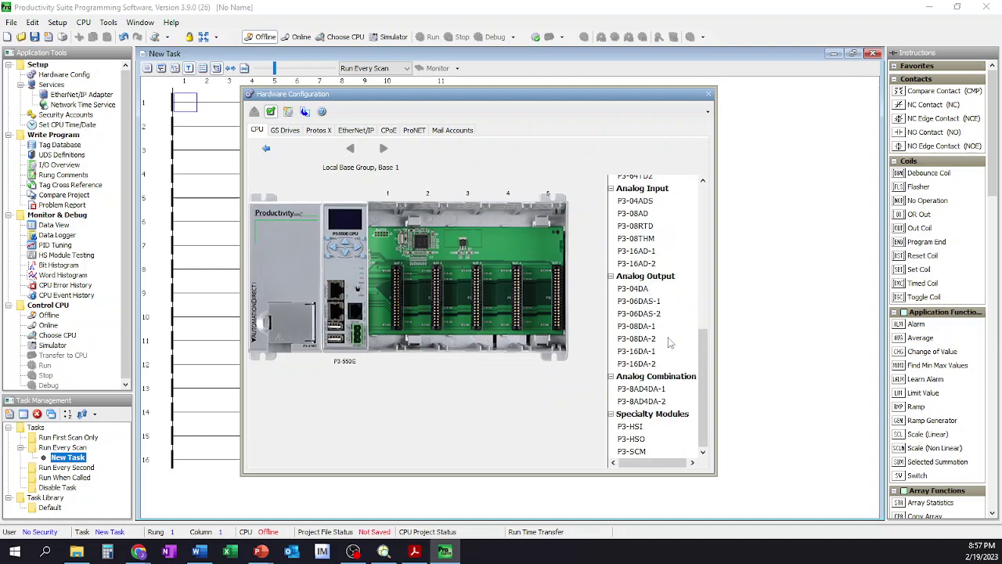
scroll(652, 436, up, 9)
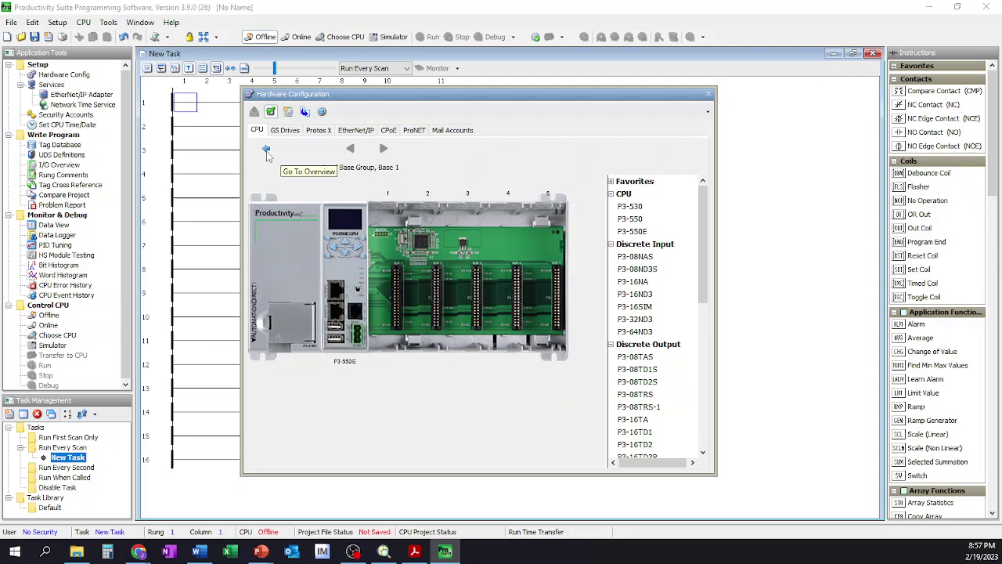
click(266, 150)
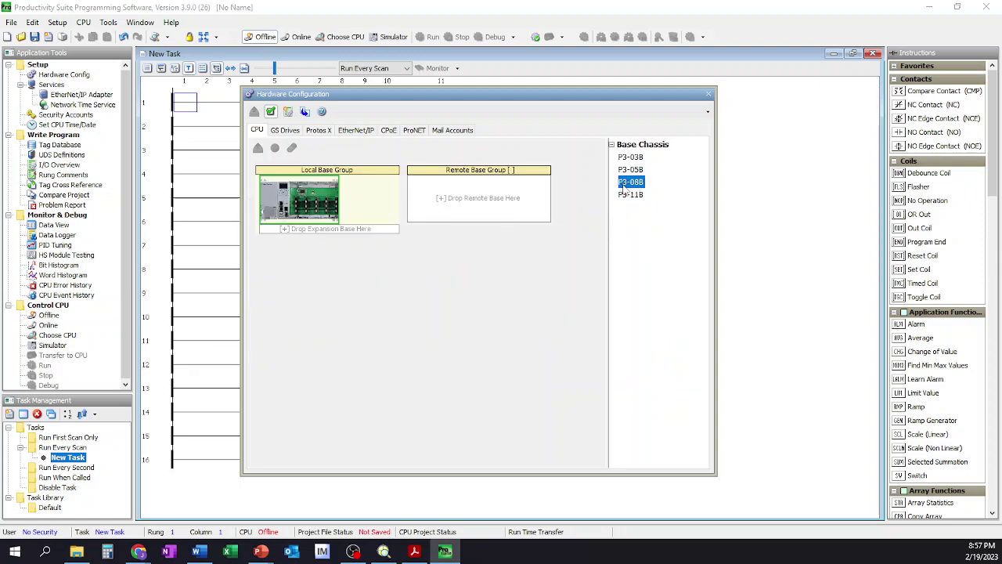
Add a P3-08B base as Remote Base Group 1, then inspect the local and remote chassis details
drag(627, 188, 479, 199)
click(457, 308)
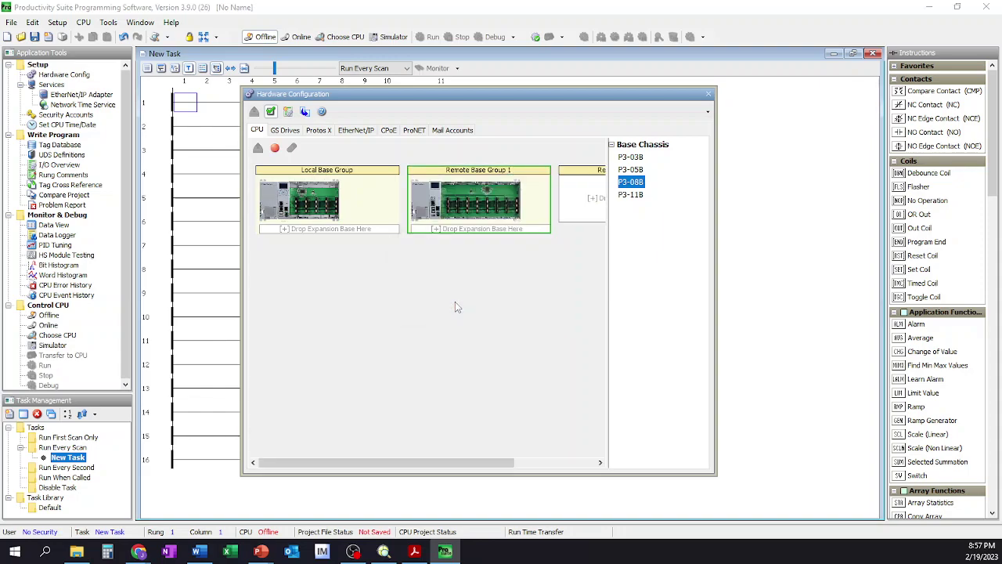
click(350, 213)
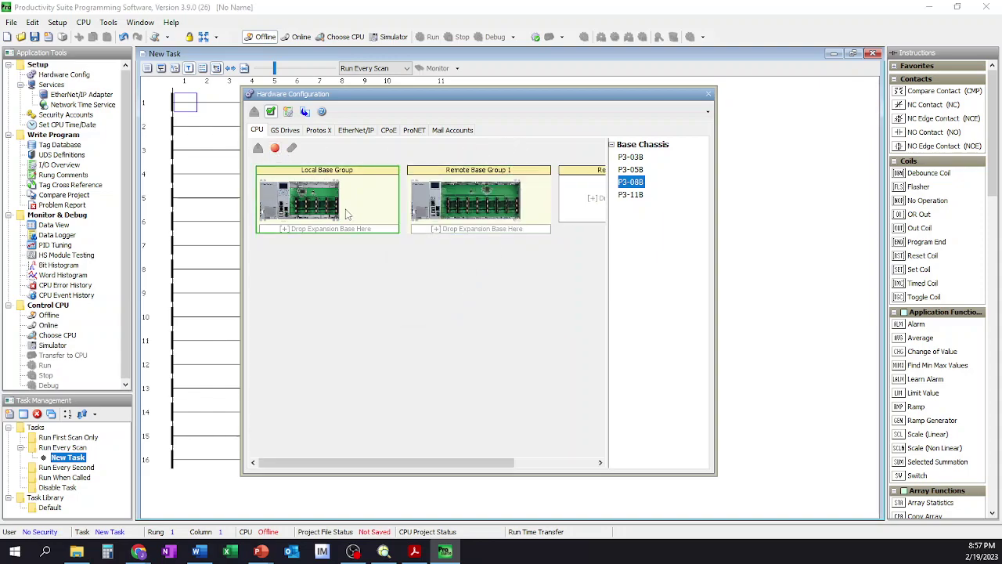
double_click(310, 202)
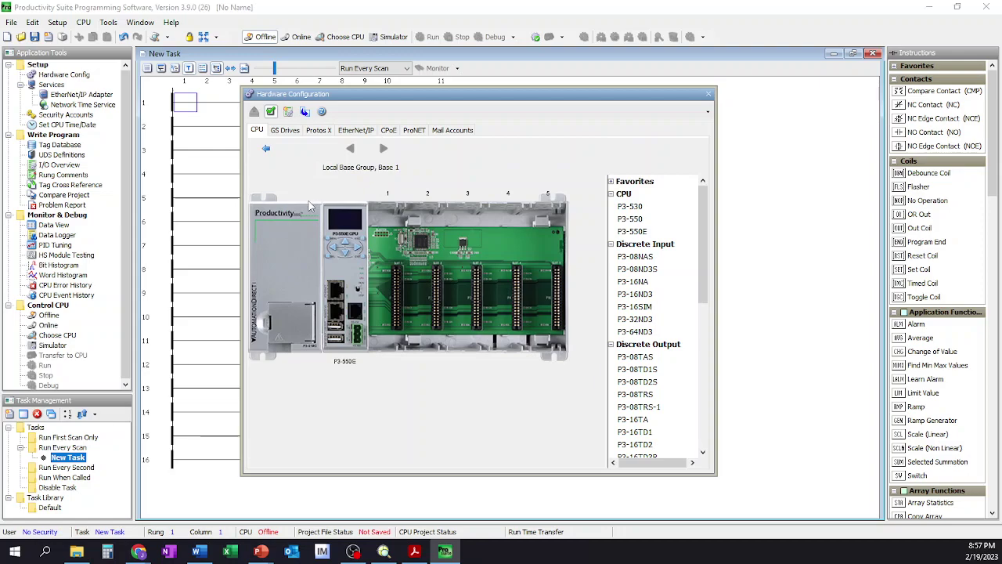
click(415, 270)
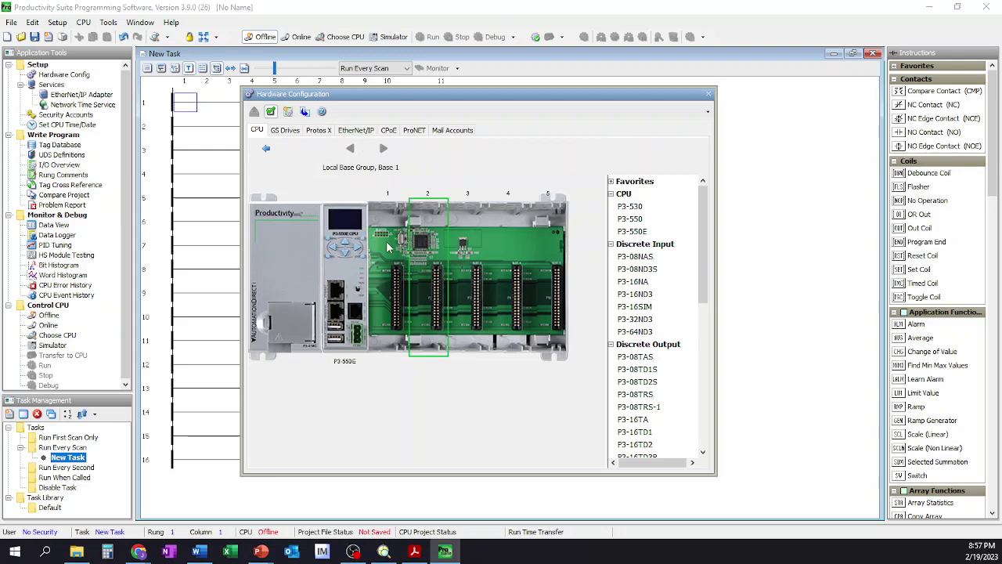
click(387, 247)
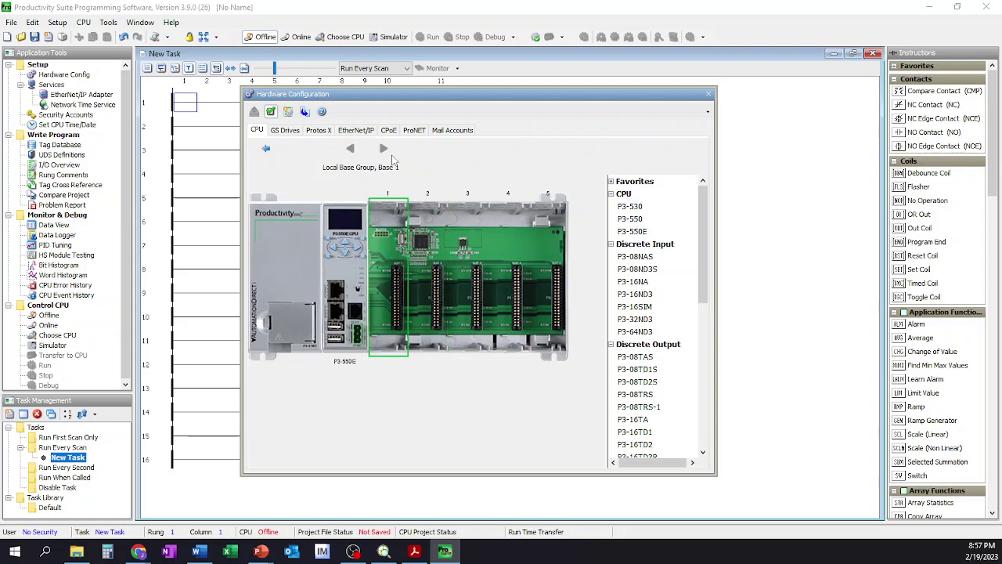
click(266, 149)
double_click(508, 202)
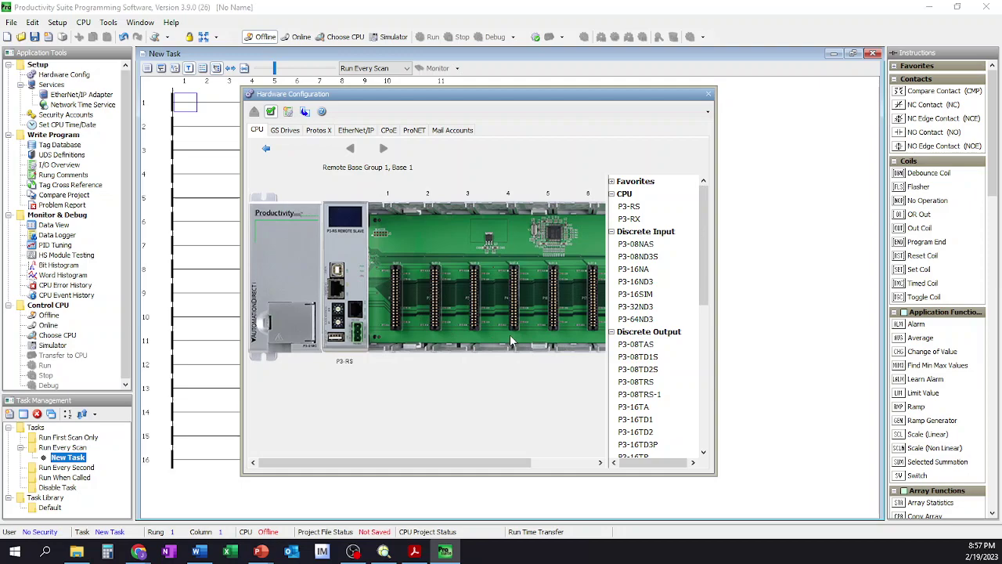
click(266, 150)
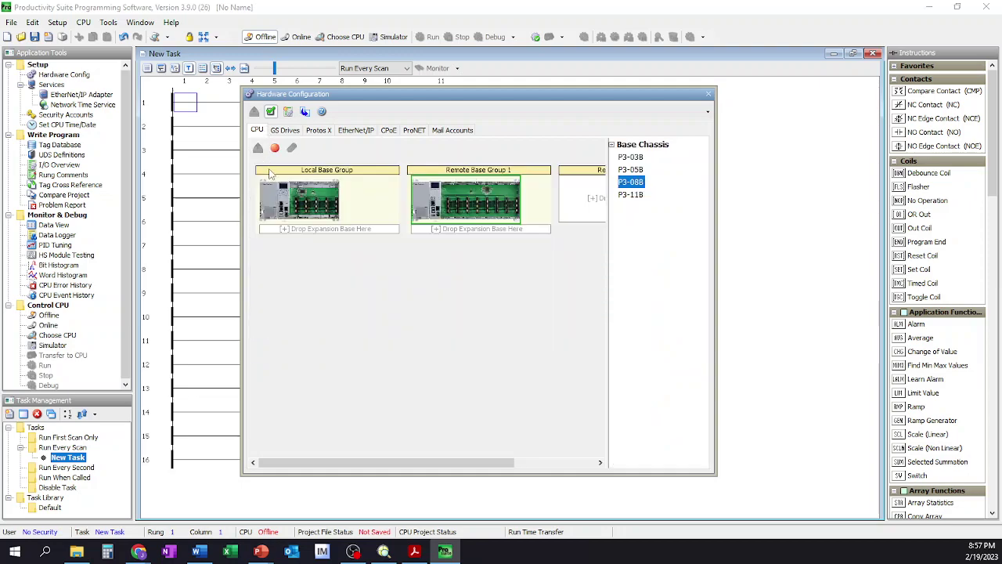